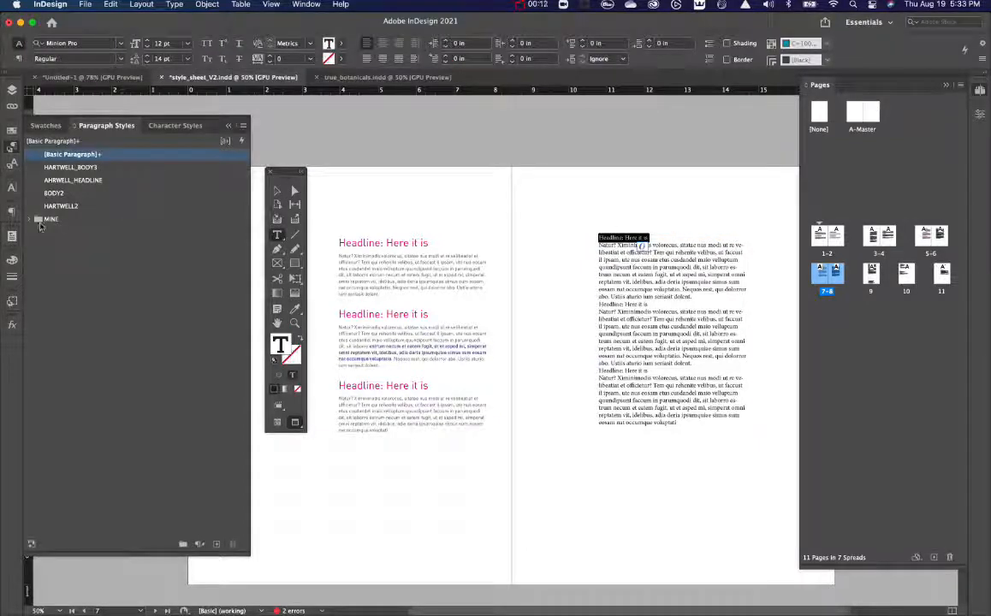
Step: Apply the "headline din pink" paragraph style from the MINE group to all three headlines on the right-hand page
{"action": "left_click", "coordinate": [33, 219]}
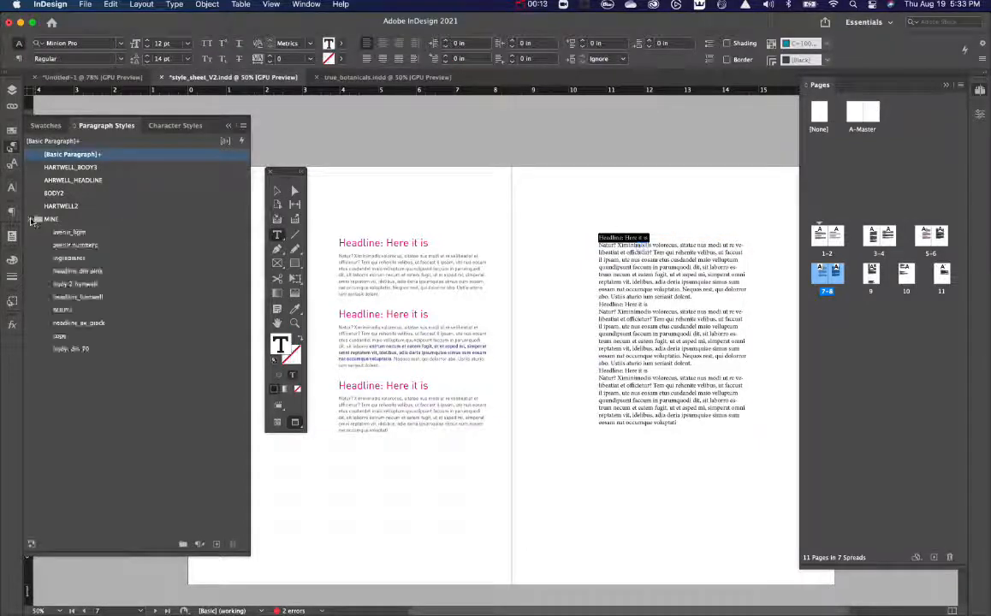
{"action": "left_click", "coordinate": [79, 270]}
{"action": "left_click", "coordinate": [627, 313]}
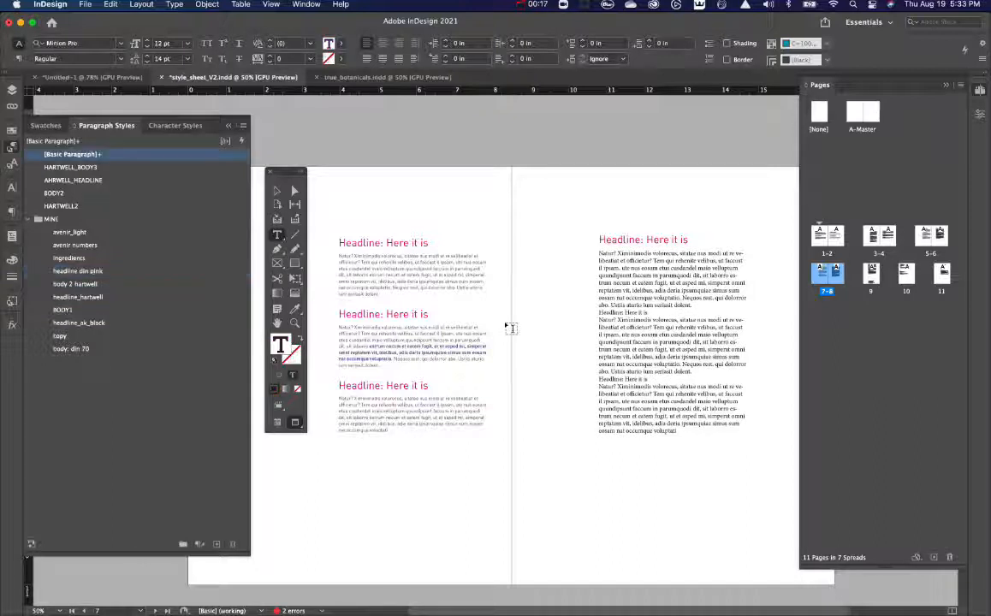
{"action": "left_click", "coordinate": [101, 269]}
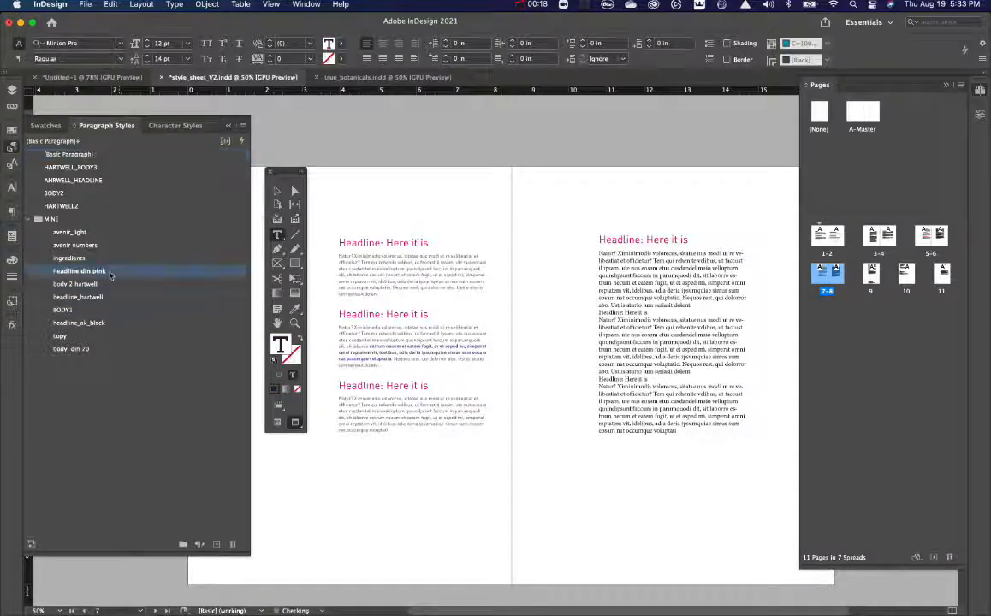
{"action": "left_click", "coordinate": [659, 393]}
{"action": "left_click", "coordinate": [112, 272]}
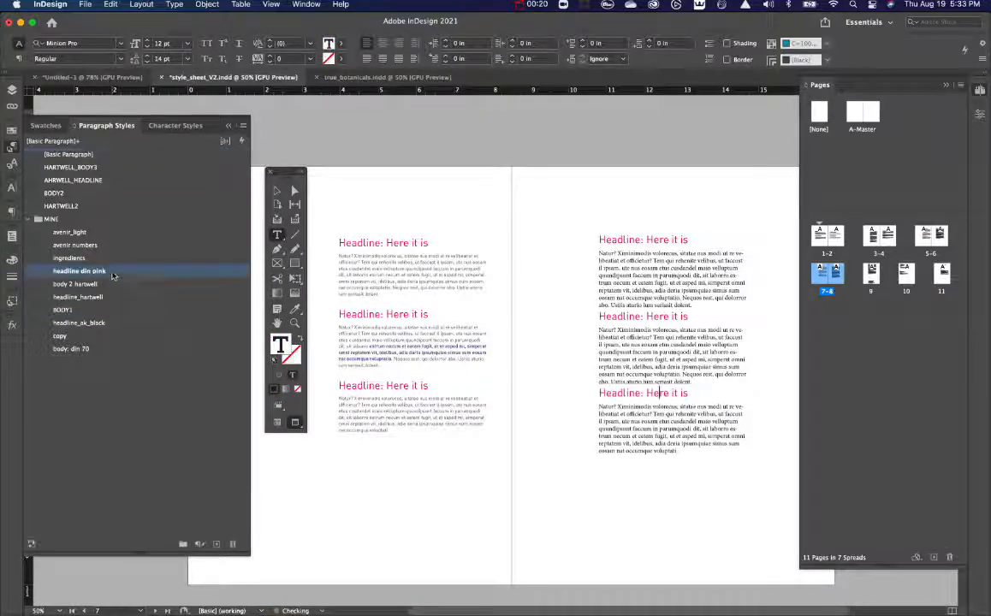
Step: Apply the "body: din 70" paragraph style to the three body paragraphs on the right-hand page
{"action": "left_click", "coordinate": [605, 274]}
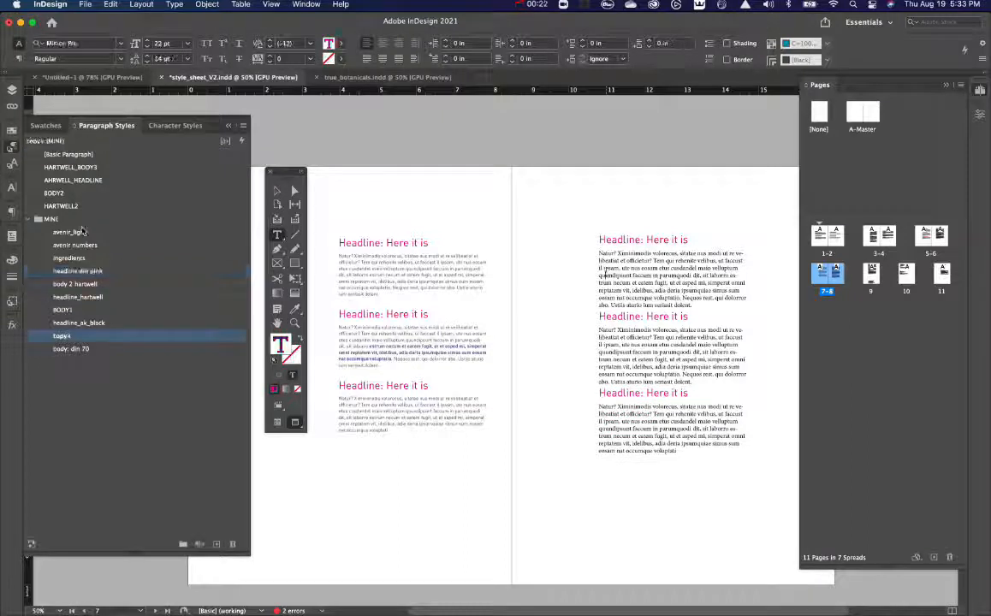
{"action": "left_click", "coordinate": [72, 348]}
{"action": "left_click", "coordinate": [599, 353]}
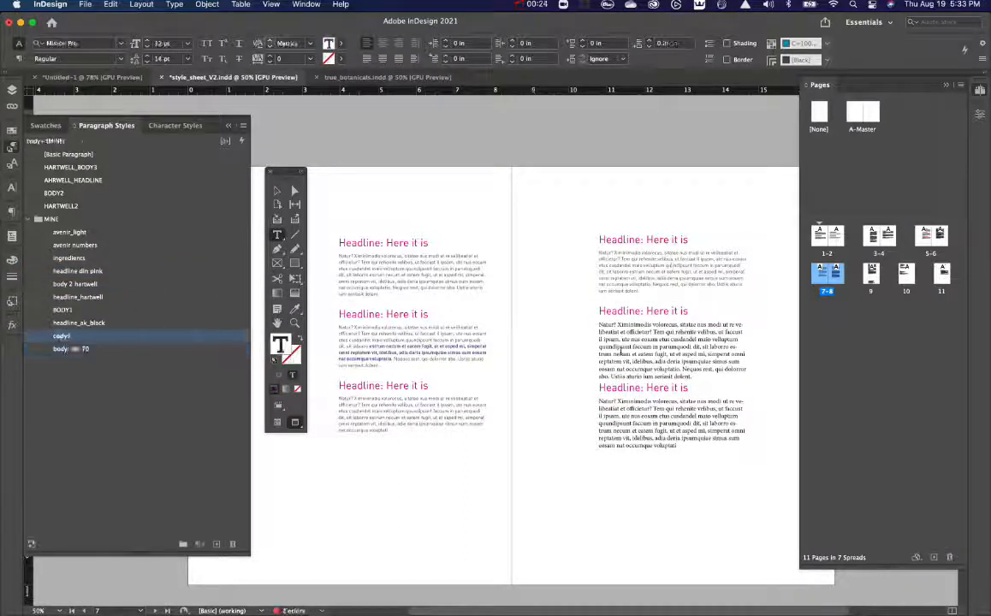
{"action": "left_click", "coordinate": [86, 349]}
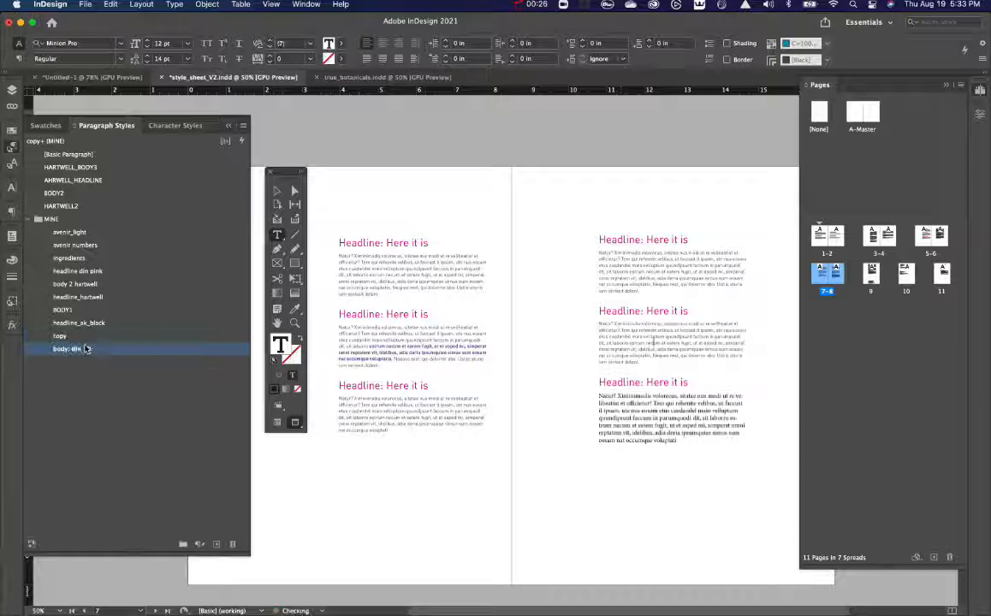
{"action": "left_click", "coordinate": [601, 399]}
{"action": "left_click", "coordinate": [87, 349]}
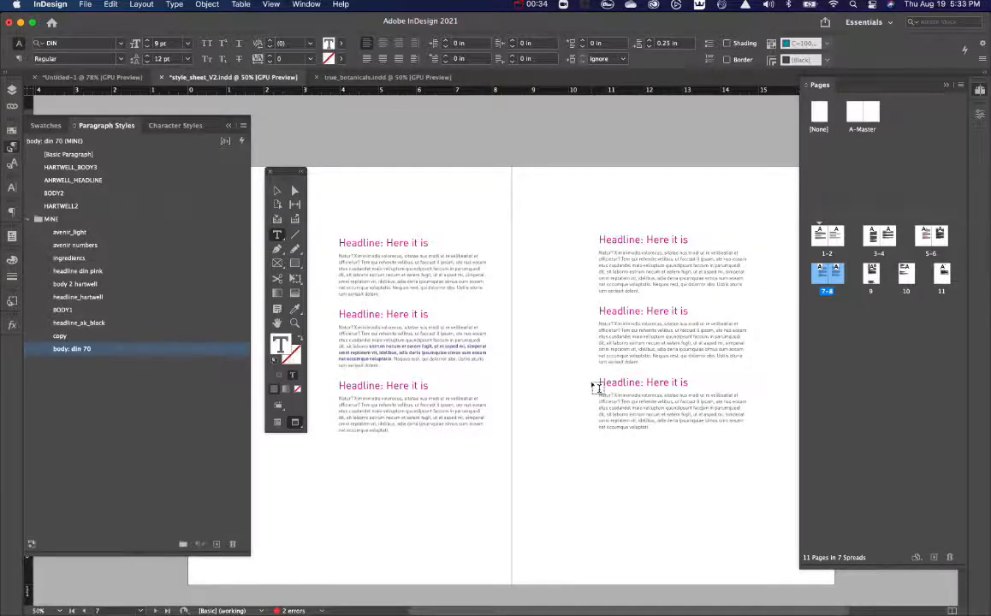
Step: Format "idelibus, adia deria ipsumquiae" in the second body paragraph as DIN Black with the [Black] swatch at 100% tint
{"action": "key", "text": "super+="}
{"action": "key", "text": "super+="}
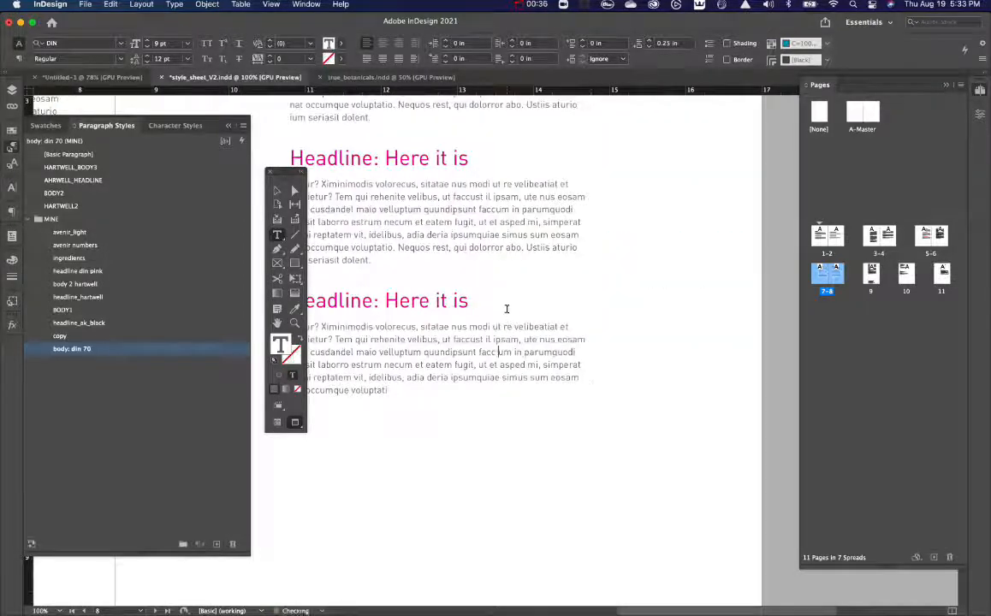
{"action": "left_click_drag", "start_coordinate": [461, 305], "coordinate": [588, 393]}
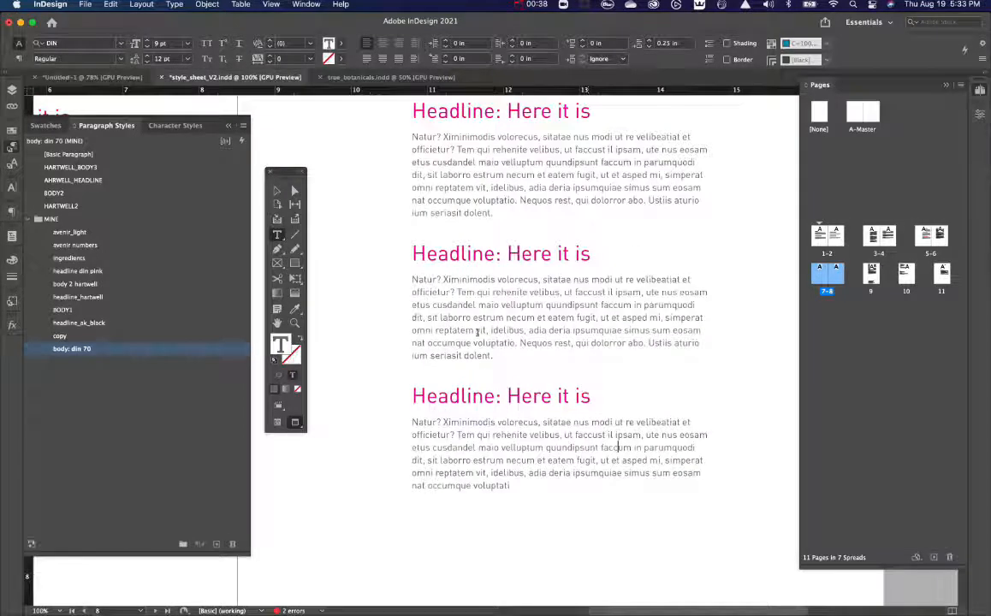
{"action": "left_click_drag", "start_coordinate": [491, 329], "coordinate": [624, 331]}
{"action": "left_click", "coordinate": [121, 58]}
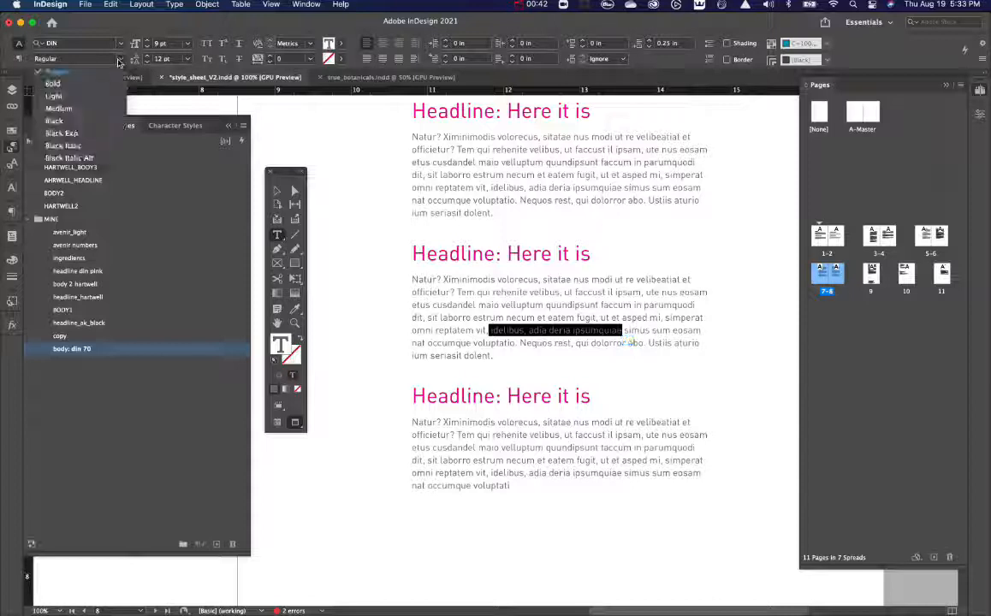
{"action": "left_click", "coordinate": [72, 121]}
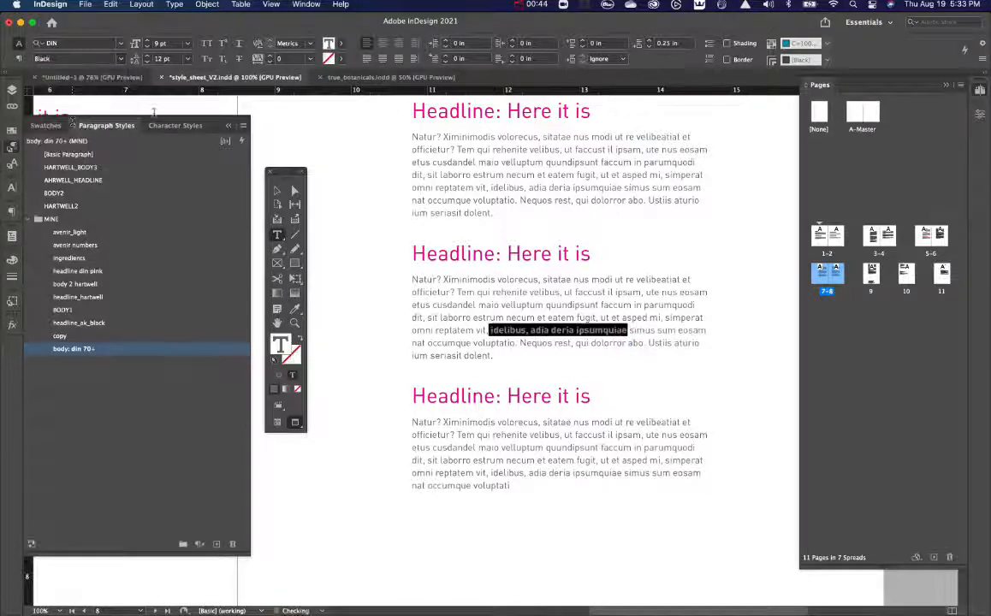
{"action": "left_click", "coordinate": [12, 129]}
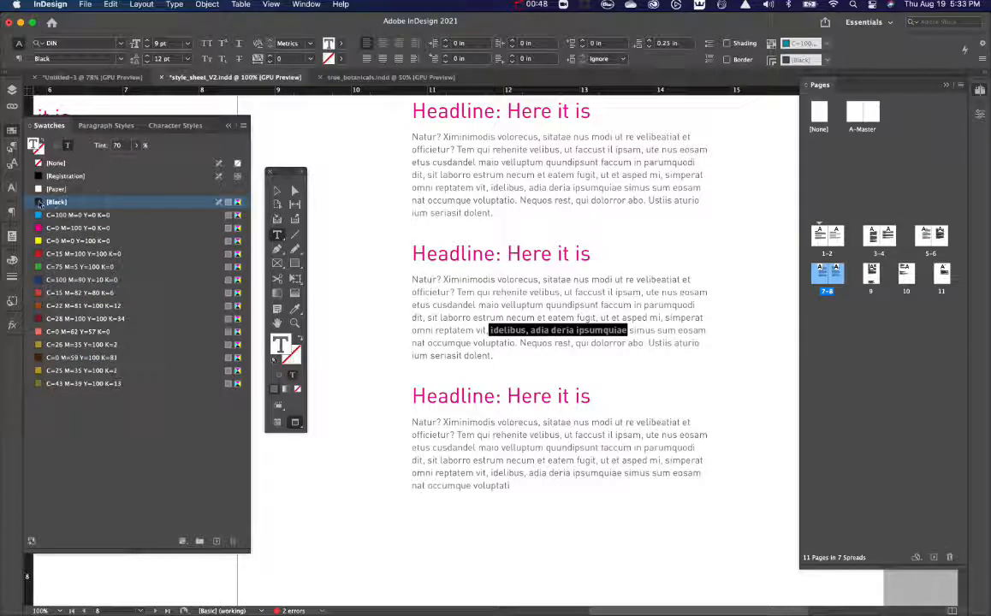
{"action": "left_click", "coordinate": [38, 203]}
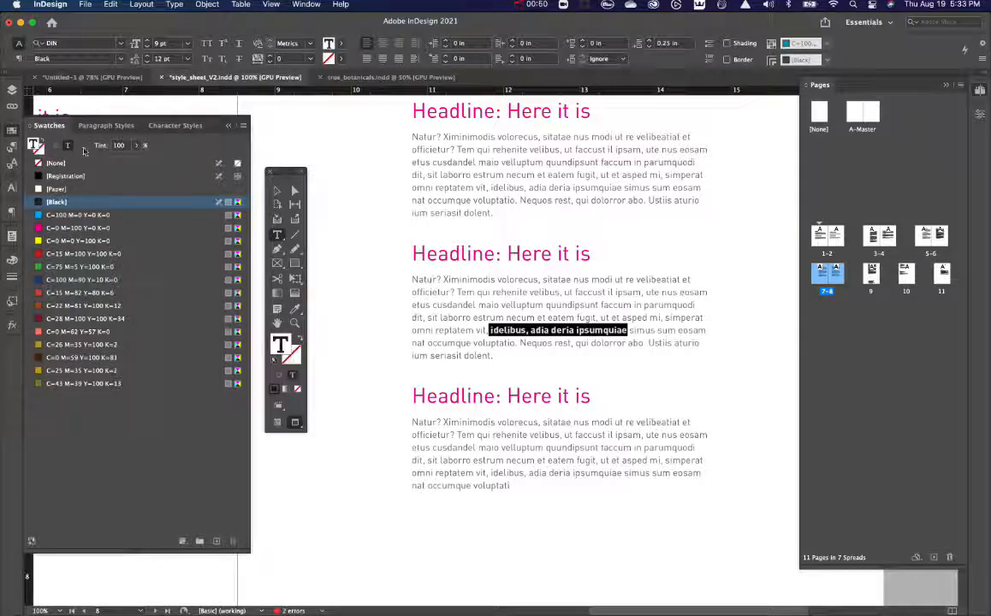
Step: Create a character style named "bold" from the formatted phrase in the second paragraph
{"action": "left_click", "coordinate": [155, 125]}
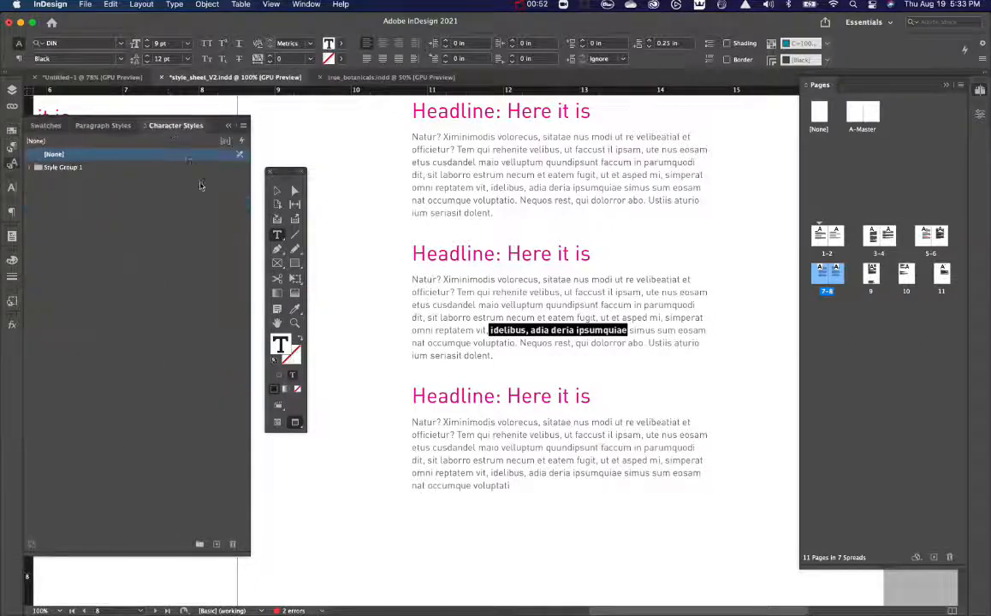
{"action": "left_click", "coordinate": [219, 544], "text": "alt"}
{"action": "type", "text": "bold"}
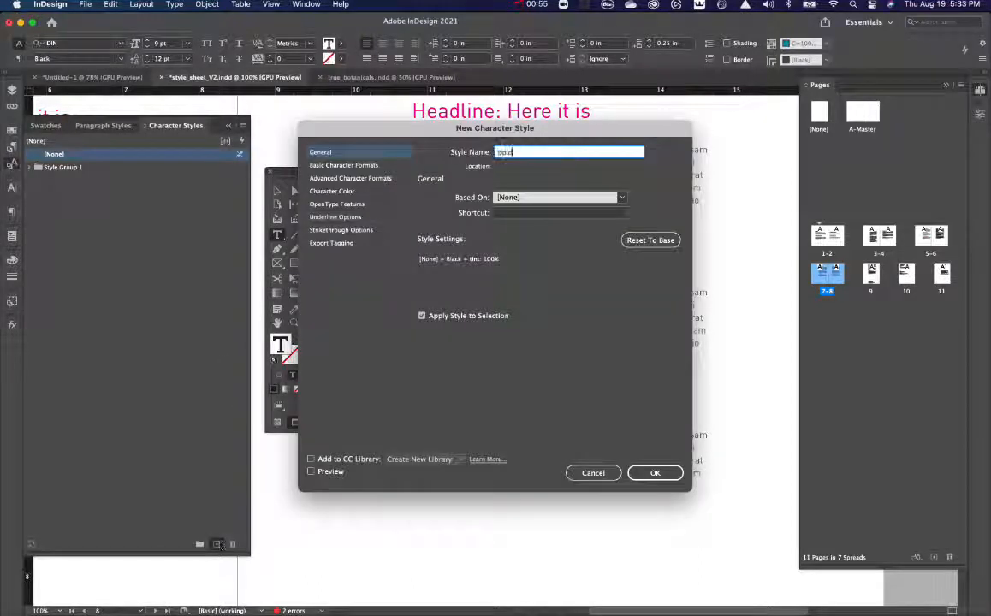
{"action": "left_click", "coordinate": [655, 472]}
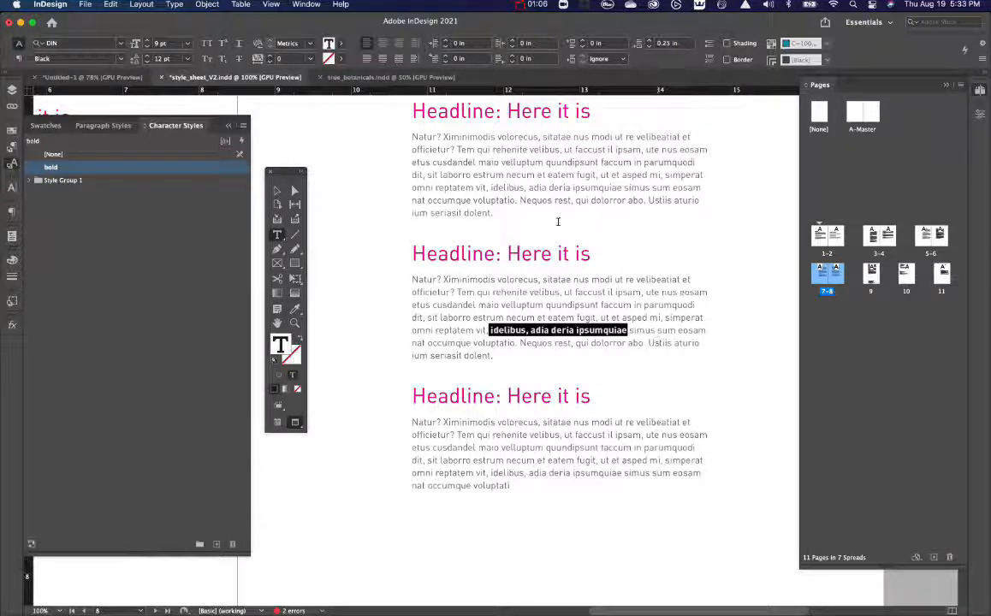
Step: Apply the "bold" character style to "Tem" in the first paragraph and "rro estrum necum et" in the third
{"action": "double_click", "coordinate": [469, 150]}
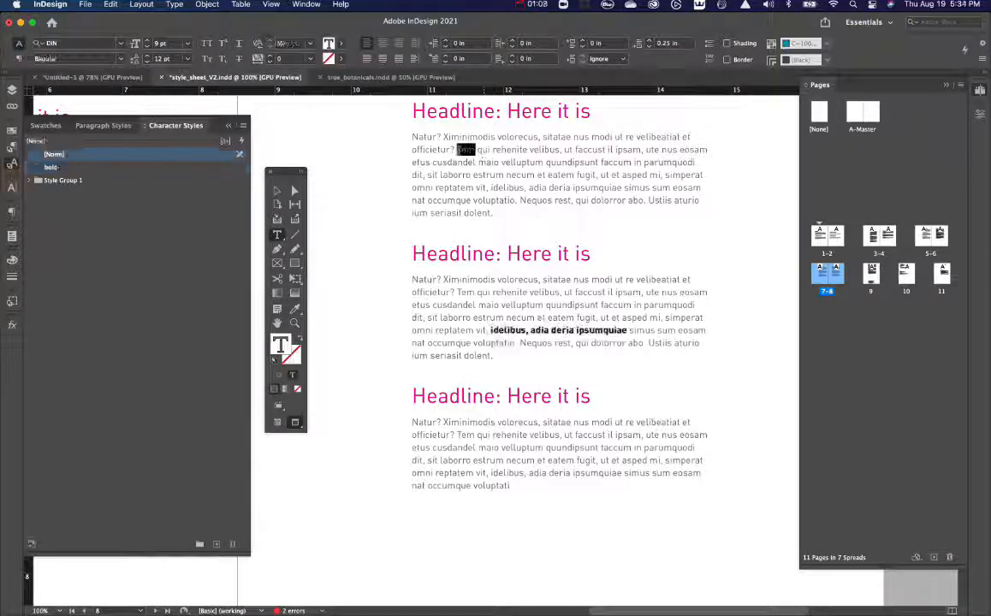
{"action": "left_click", "coordinate": [114, 168]}
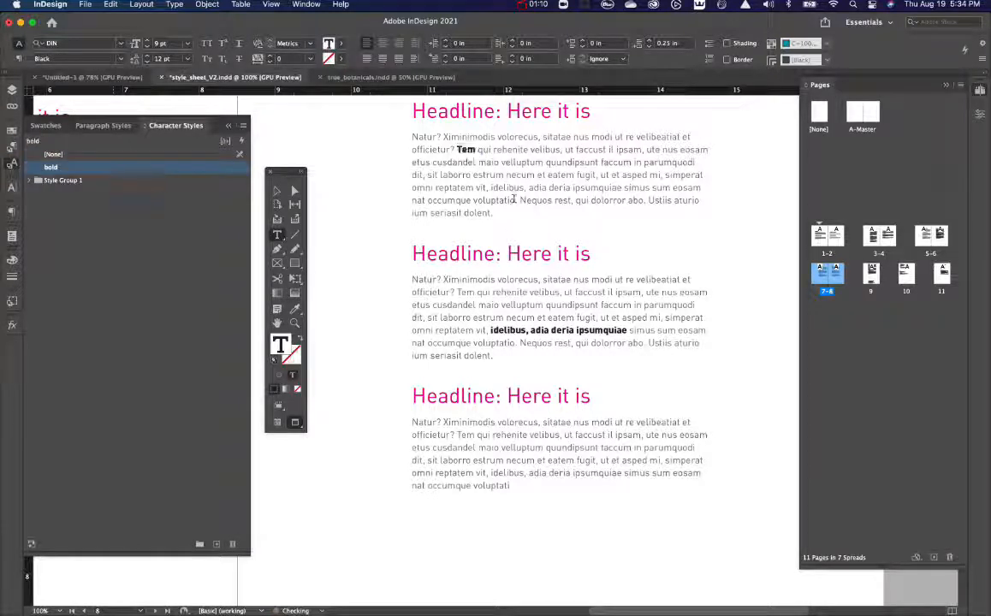
{"action": "left_click", "coordinate": [516, 200]}
{"action": "left_click_drag", "start_coordinate": [547, 461], "coordinate": [458, 461]}
{"action": "left_click", "coordinate": [63, 169]}
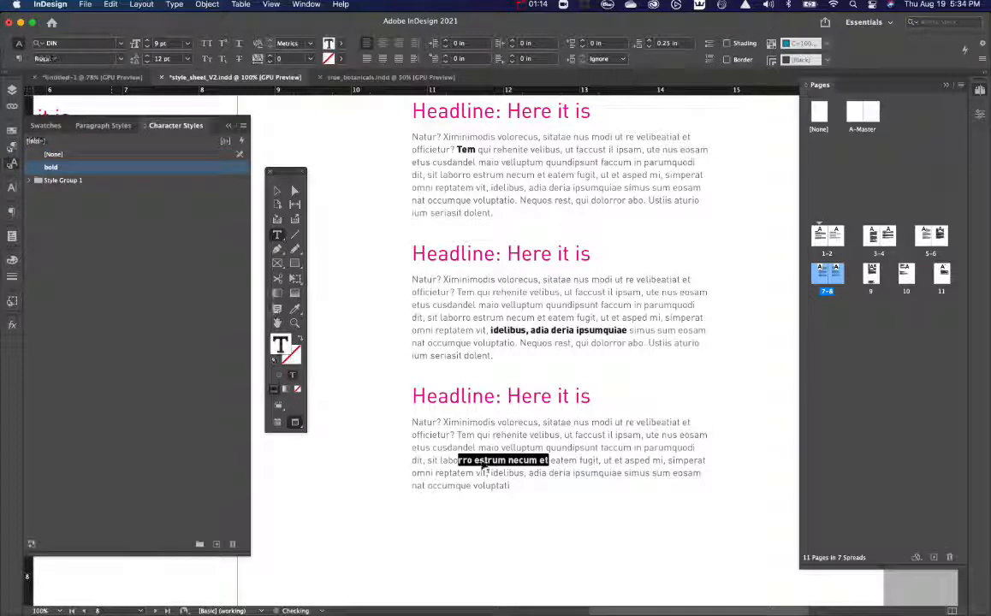
{"action": "left_click_drag", "start_coordinate": [510, 485], "coordinate": [382, 418]}
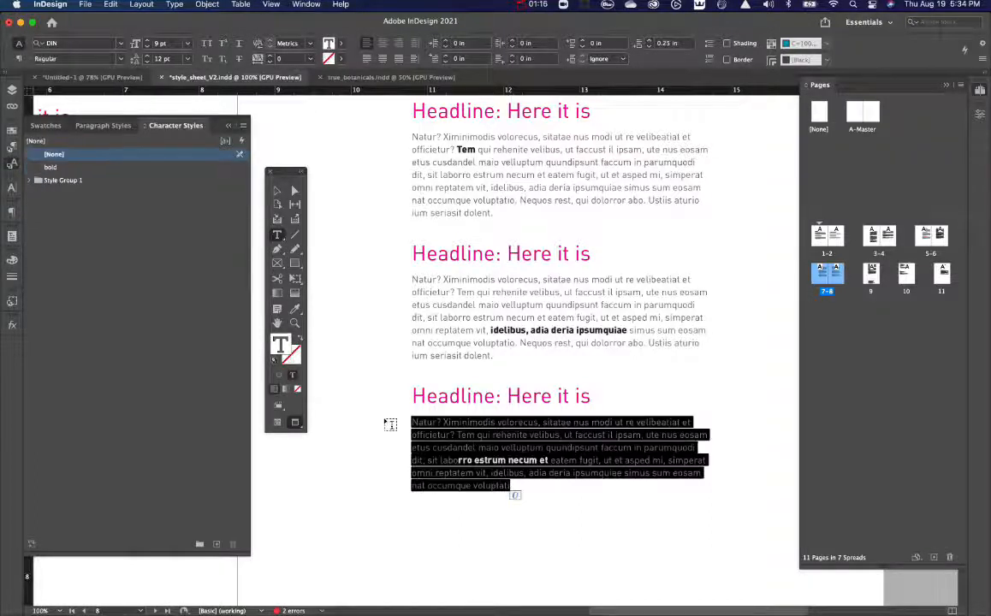
{"action": "left_click", "coordinate": [483, 449]}
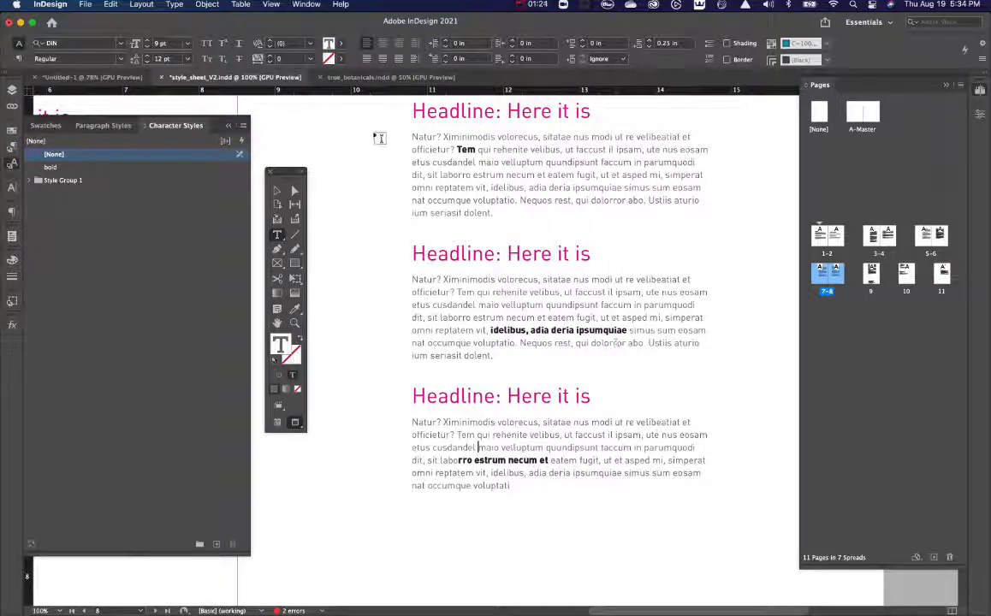
Step: With nothing selected, create a character style named "orange_color" with the character color C=0 M=62 Y=57 K=0
{"action": "key", "text": "Escape"}
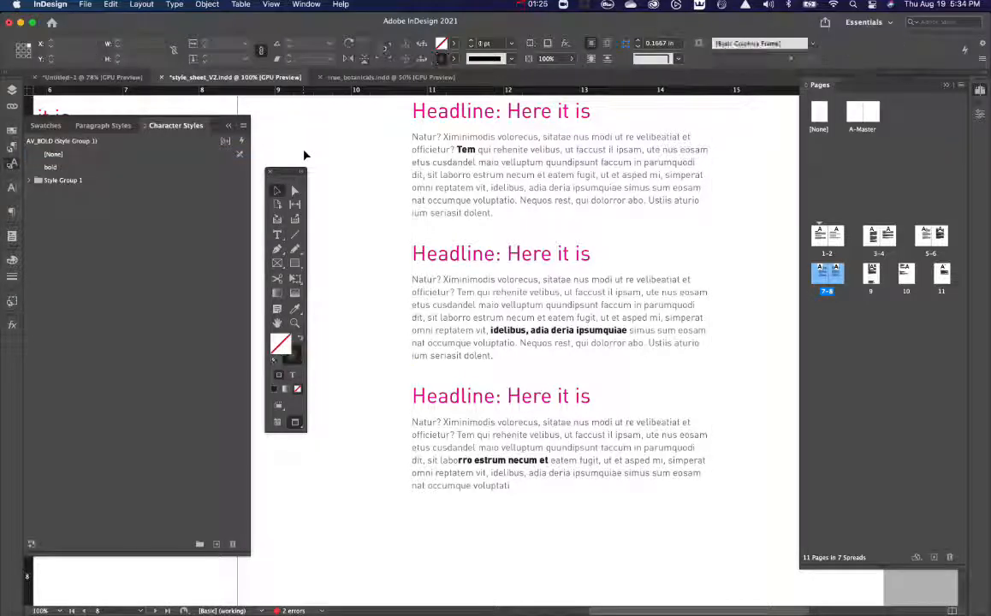
{"action": "left_click", "coordinate": [216, 545], "text": "alt"}
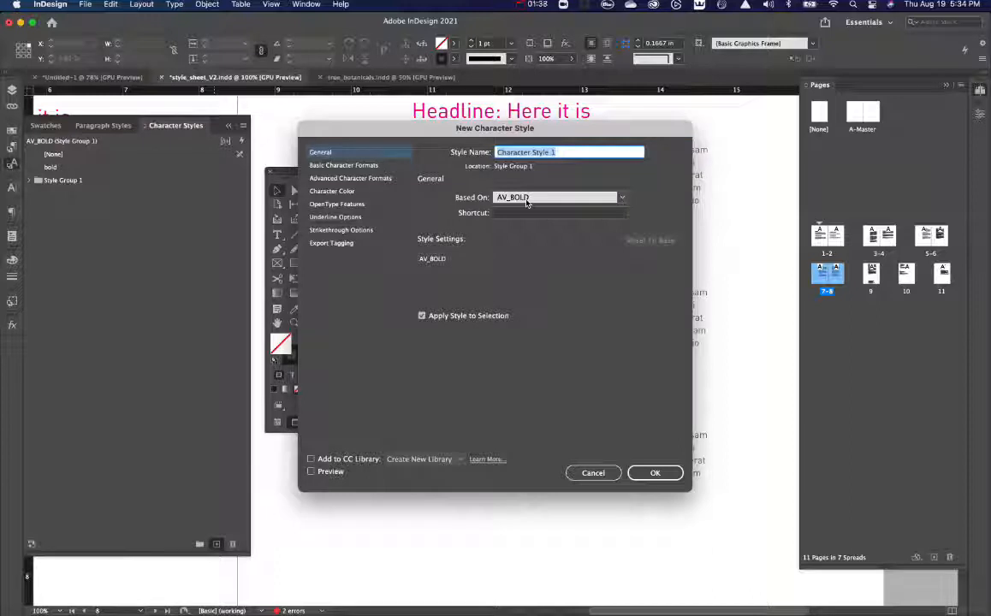
{"action": "type", "text": "orange_co"}
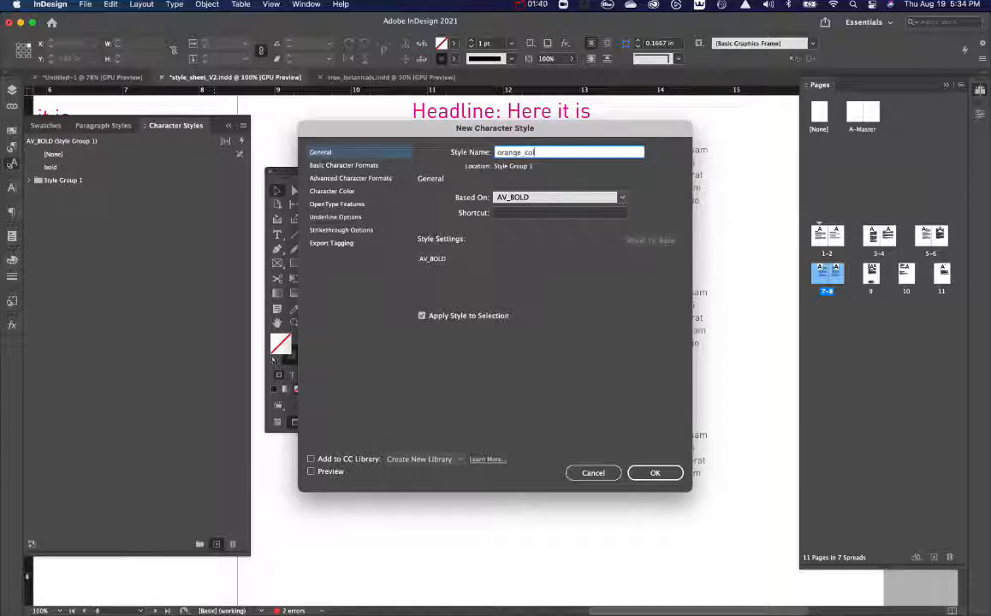
{"action": "type", "text": "lor"}
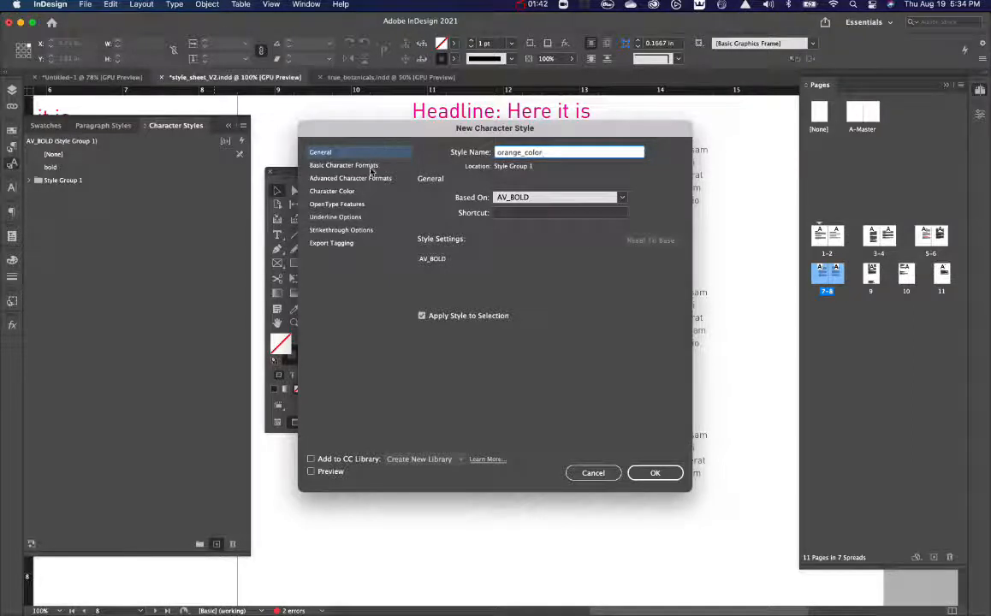
{"action": "left_click", "coordinate": [370, 167]}
{"action": "left_click", "coordinate": [371, 179]}
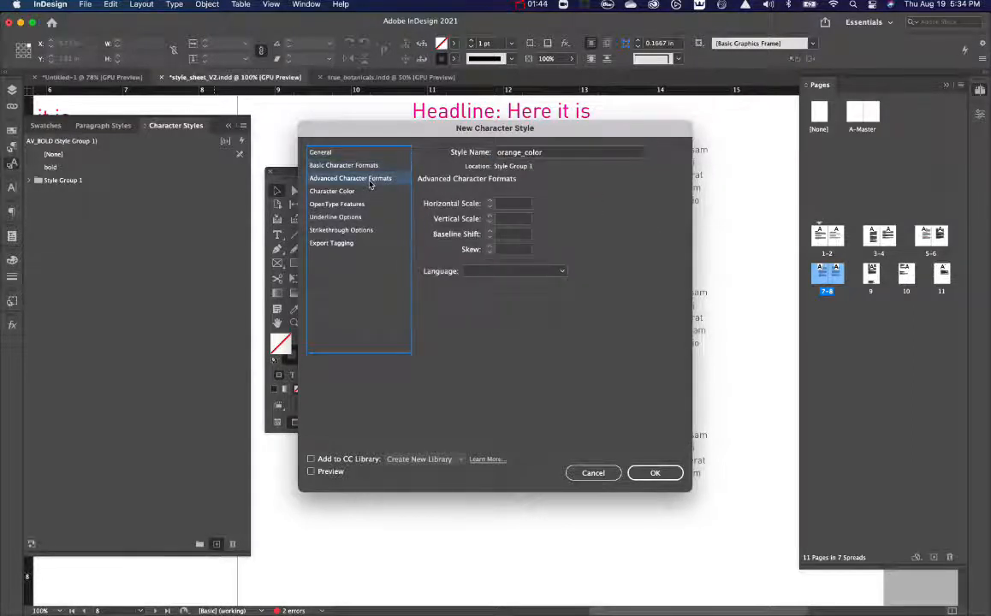
{"action": "left_click", "coordinate": [329, 191]}
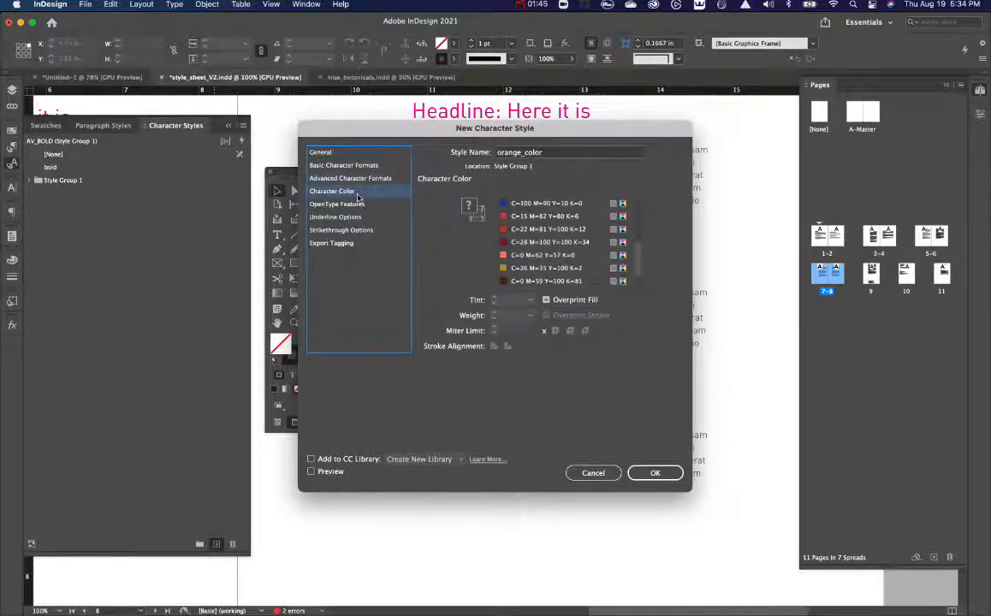
{"action": "left_click", "coordinate": [533, 255]}
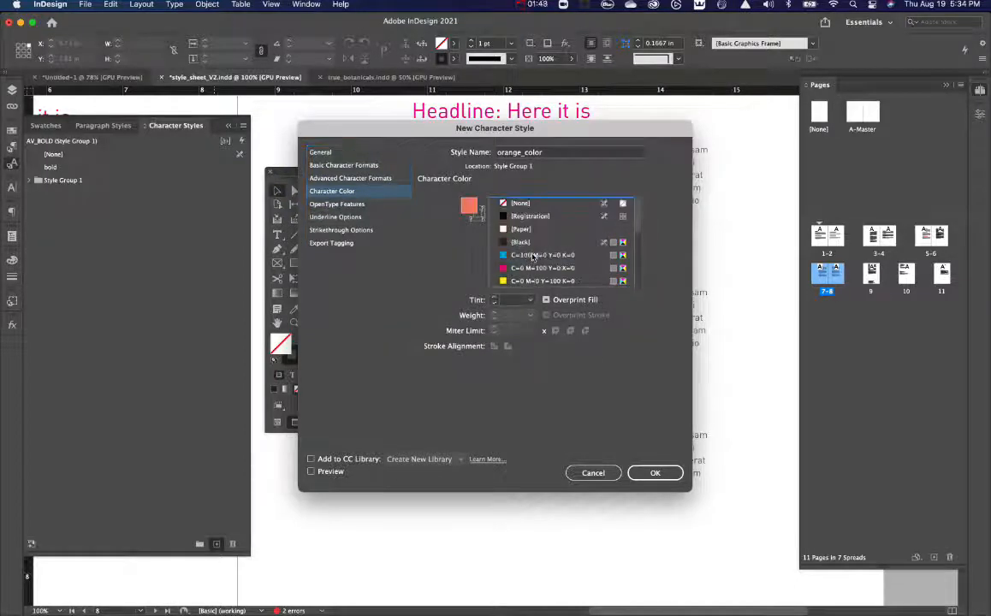
{"action": "left_click", "coordinate": [656, 473]}
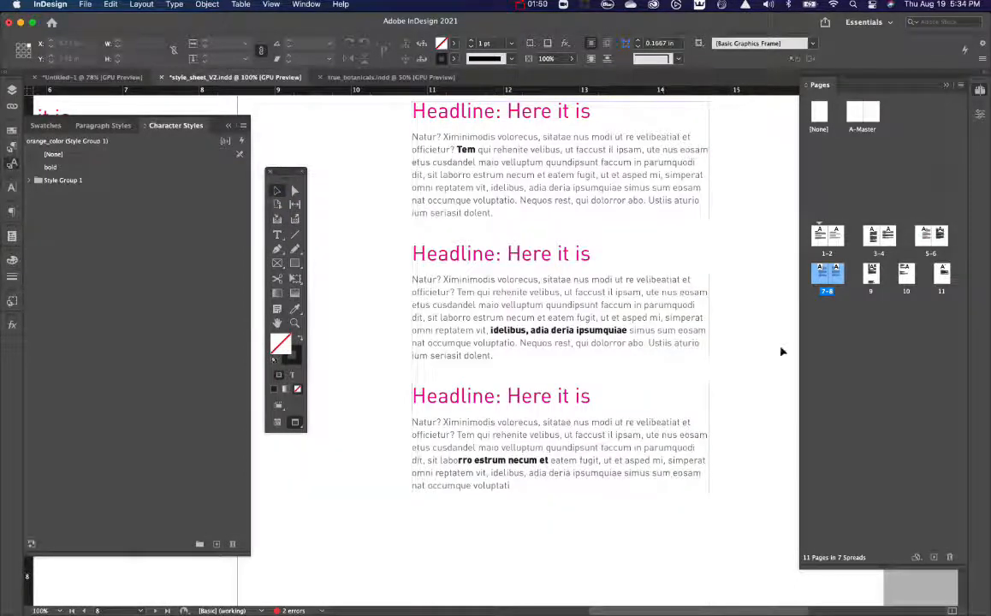
Step: Go to page 10 and apply the "ingredients" paragraph style to the unformatted "Ingredients" heading
{"action": "double_click", "coordinate": [906, 277]}
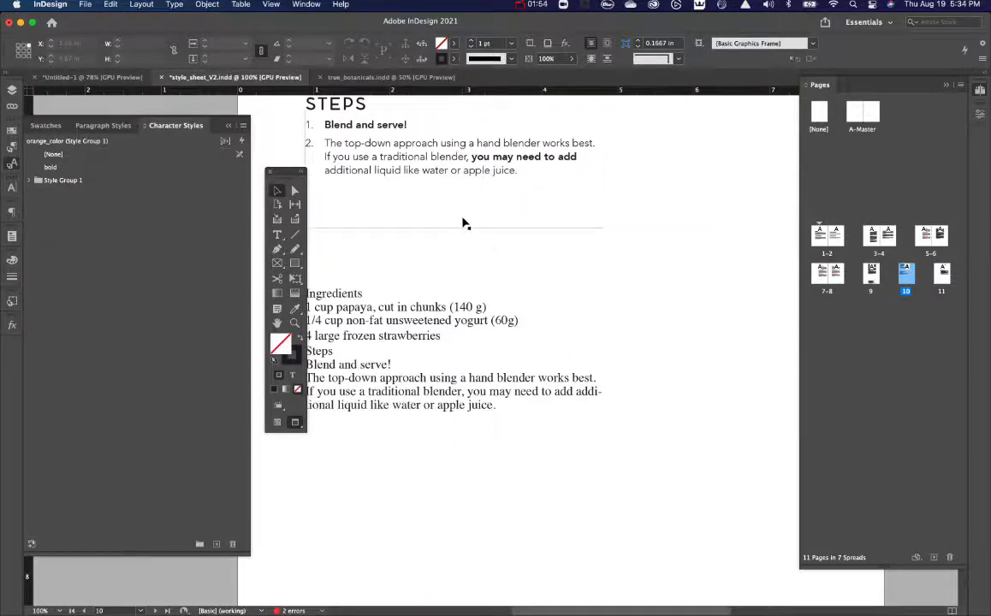
{"action": "left_click_drag", "start_coordinate": [477, 254], "coordinate": [536, 355]}
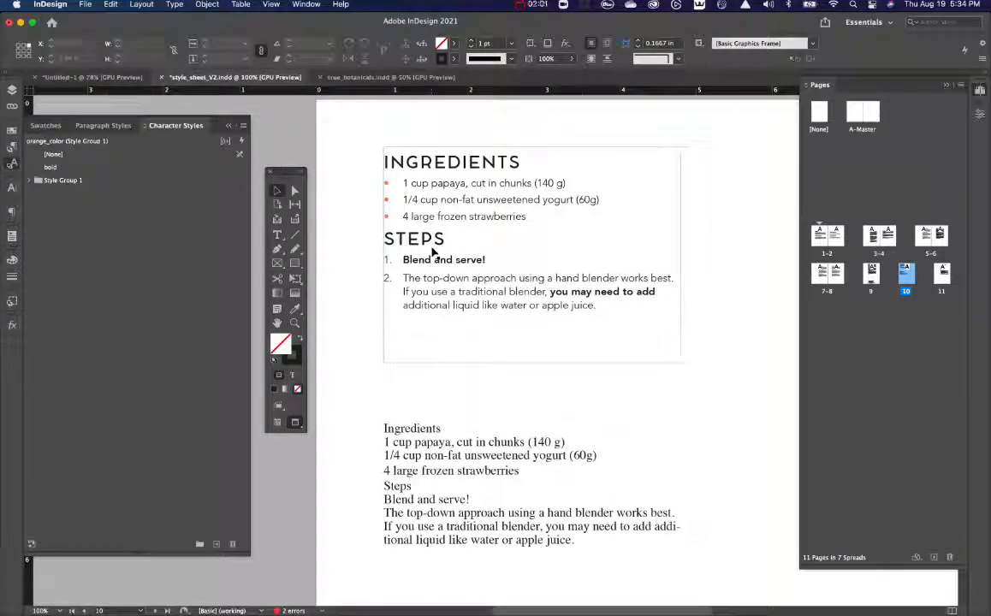
{"action": "double_click", "coordinate": [419, 429]}
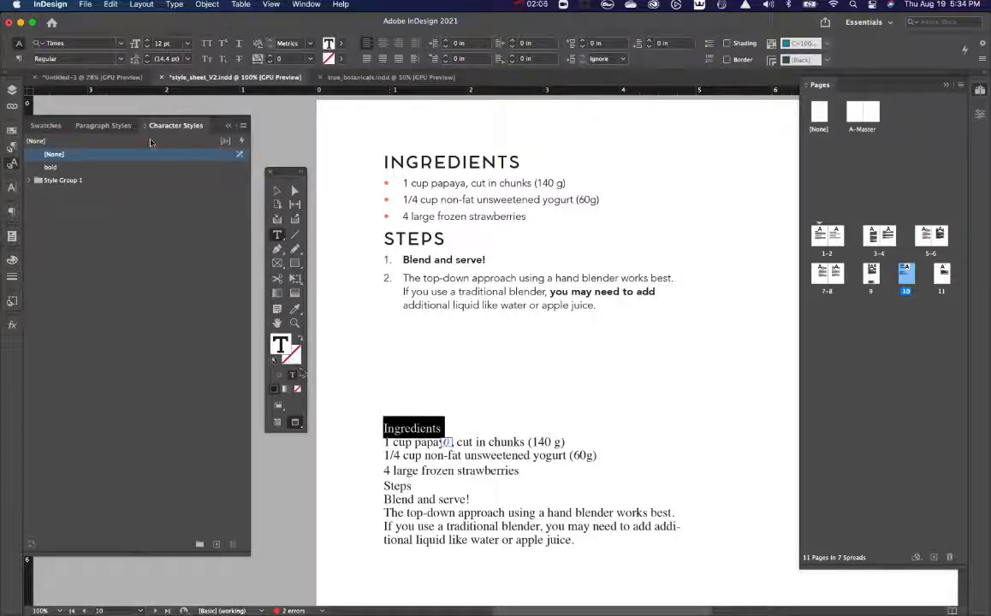
{"action": "left_click", "coordinate": [104, 126]}
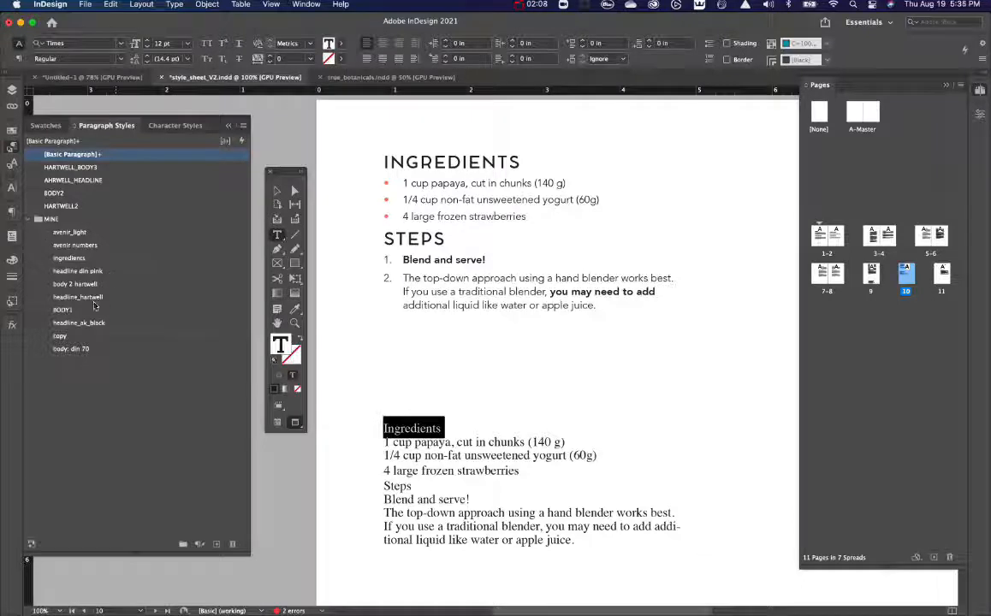
{"action": "left_click", "coordinate": [69, 258]}
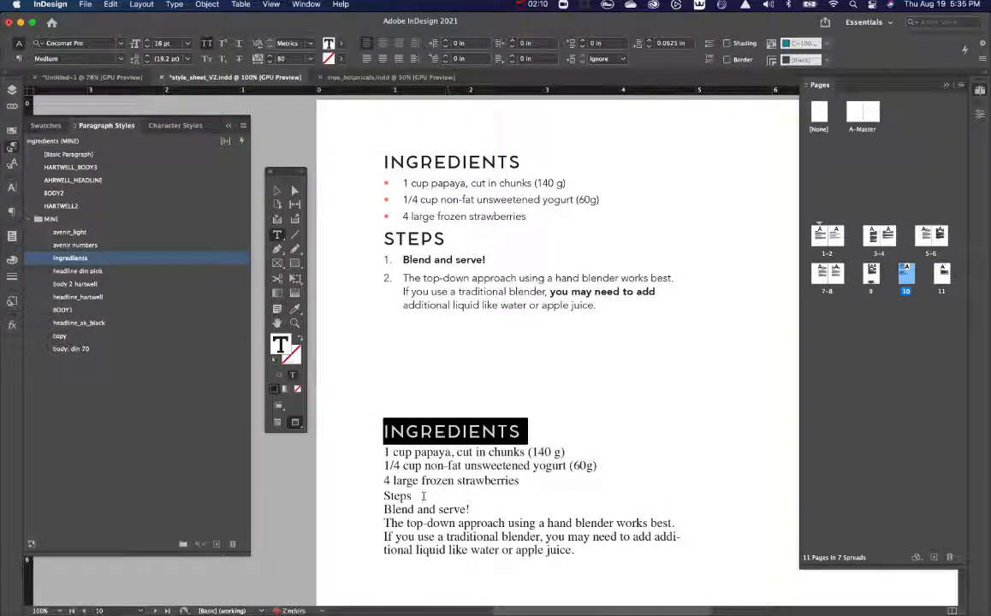
Step: Apply the "avenir_light" paragraph style to the three unformatted ingredient lines and the "ingredients" style to the "Steps" heading below
{"action": "left_click_drag", "start_coordinate": [385, 452], "coordinate": [520, 481]}
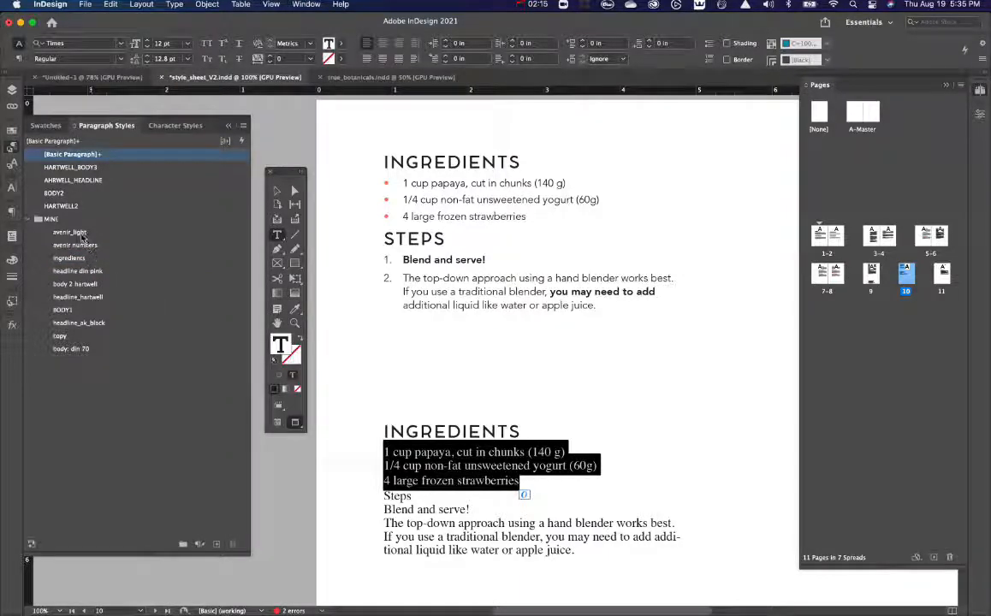
{"action": "left_click", "coordinate": [72, 232]}
{"action": "scroll", "coordinate": [501, 541], "scroll_direction": "down", "scroll_amount": 1}
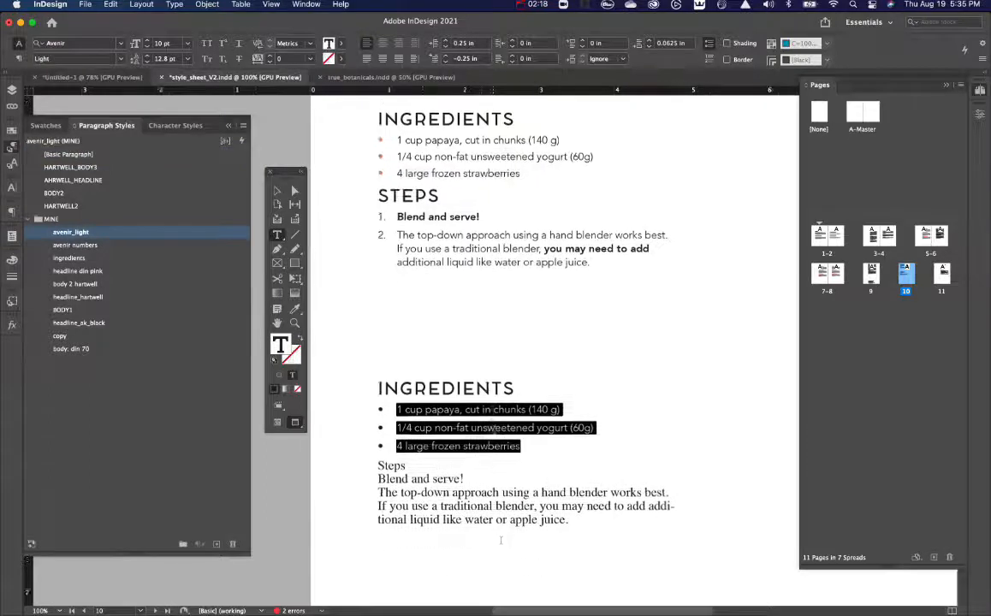
{"action": "scroll", "coordinate": [501, 540], "scroll_direction": "down", "scroll_amount": 3}
{"action": "left_click_drag", "start_coordinate": [399, 354], "coordinate": [331, 356]}
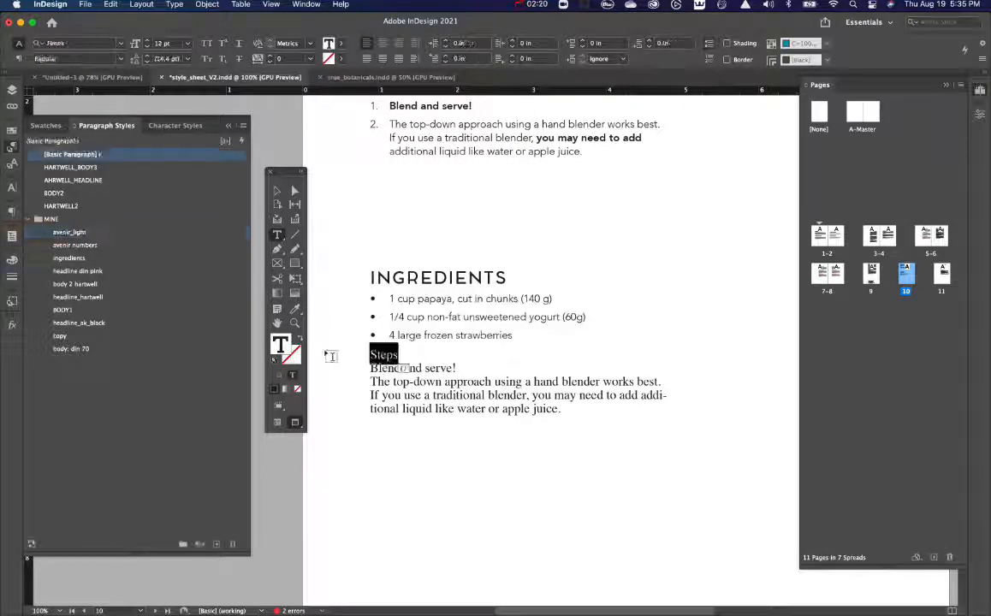
{"action": "left_click", "coordinate": [85, 259]}
Step: Apply the "avenir numbers" paragraph style to both instruction paragraphs under the lower "Steps" heading
{"action": "left_click_drag", "start_coordinate": [572, 420], "coordinate": [338, 376]}
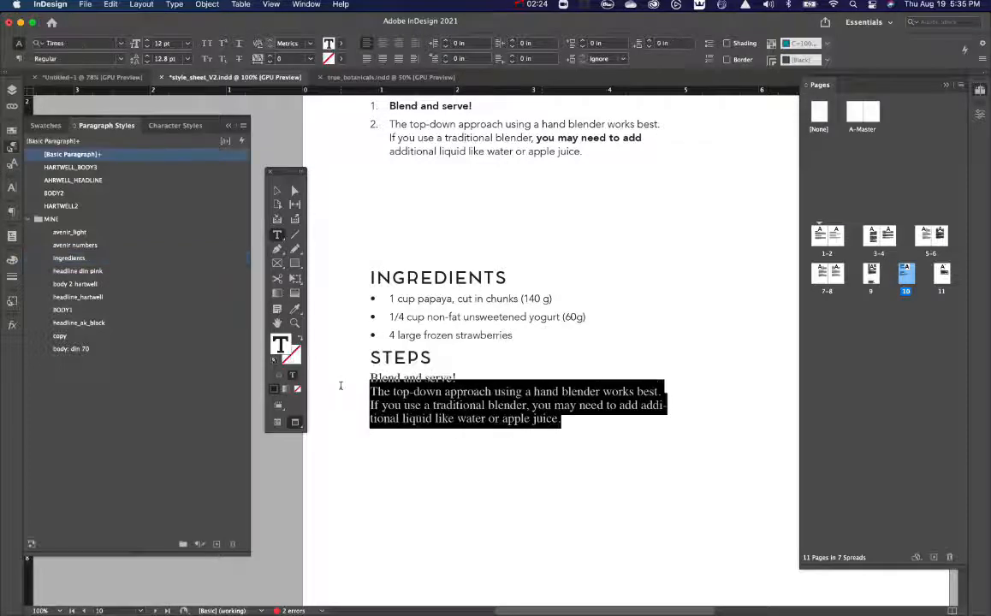
{"action": "left_click", "coordinate": [84, 246]}
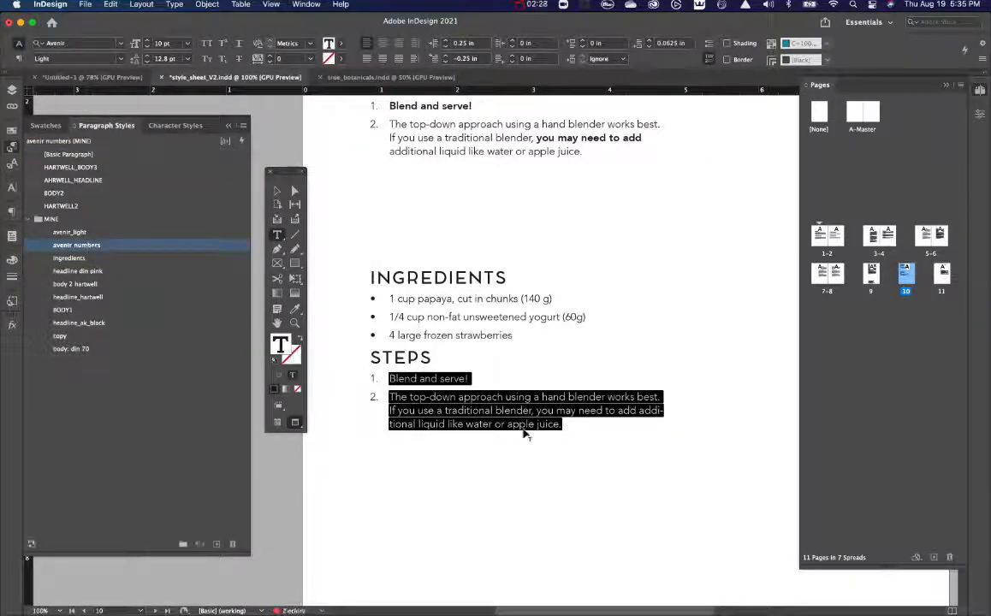
{"action": "left_click", "coordinate": [519, 426]}
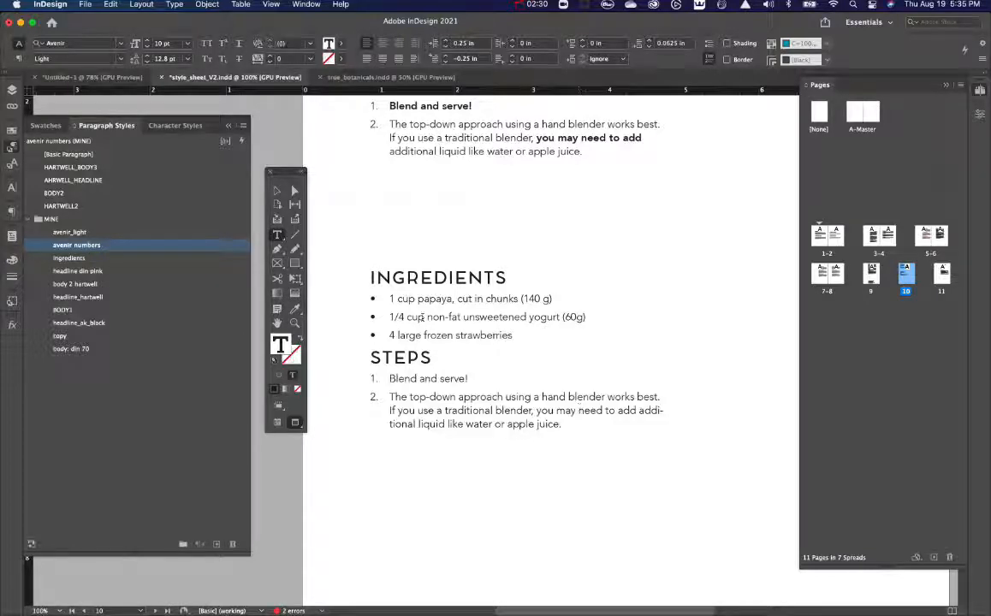
Step: Set the bullet character style of the lower three-item ingredient list to "orange_color" in Bullets and Numbering
{"action": "scroll", "coordinate": [441, 335], "scroll_direction": "up", "scroll_amount": 5}
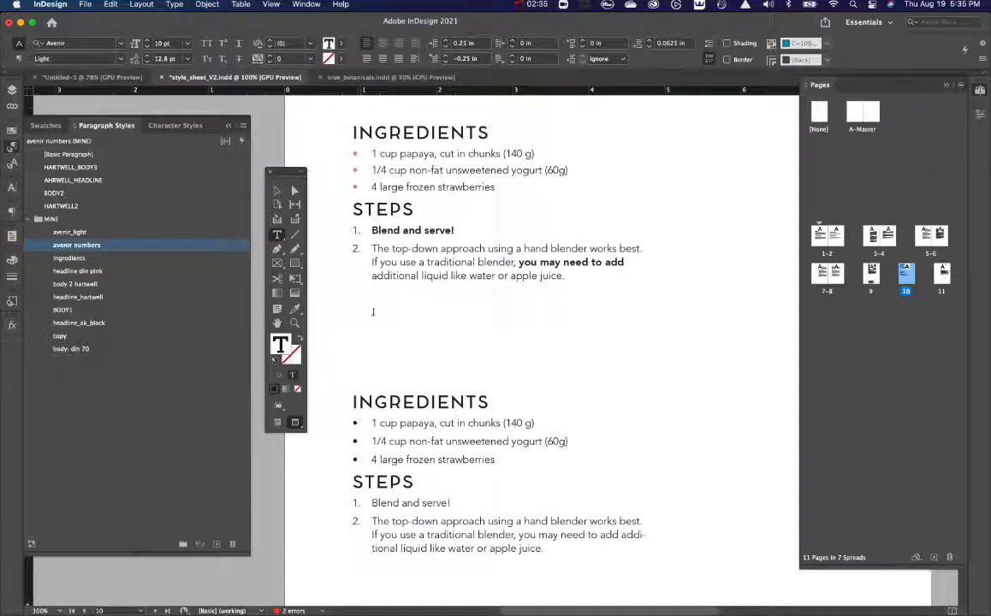
{"action": "left_click_drag", "start_coordinate": [500, 460], "coordinate": [320, 389]}
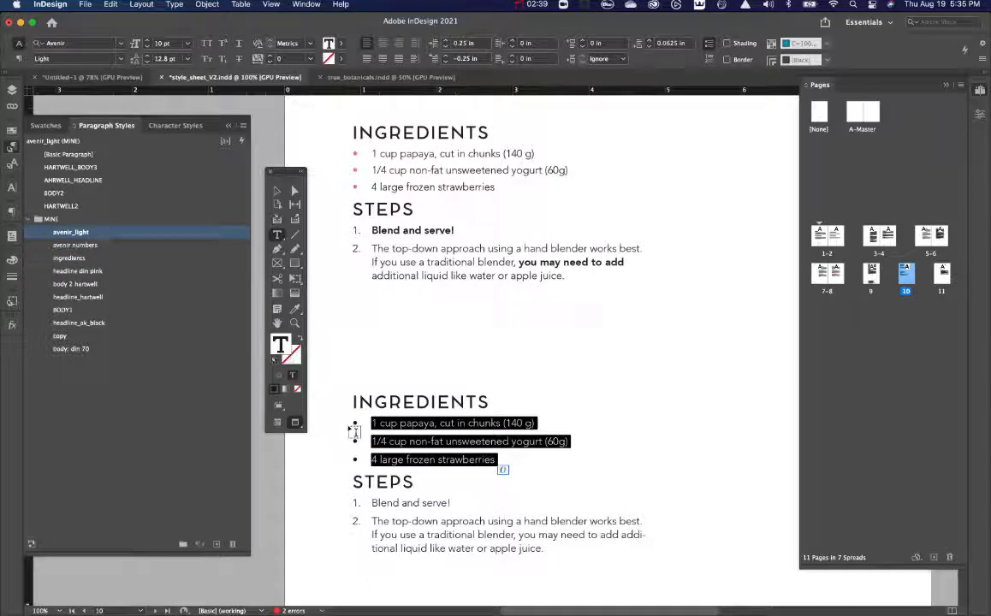
{"action": "left_click", "coordinate": [710, 44], "text": "alt"}
{"action": "left_click", "coordinate": [565, 305]}
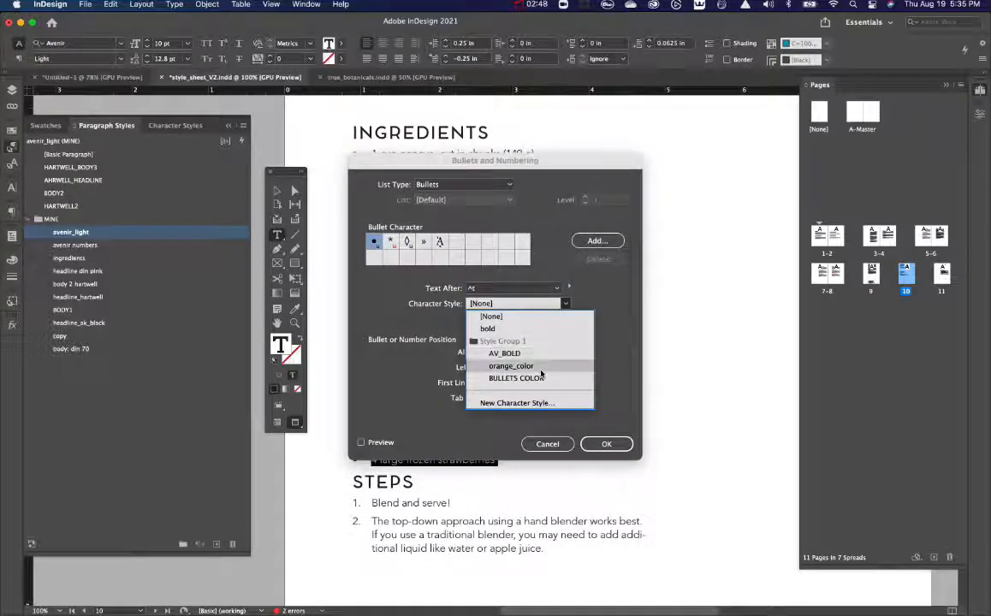
{"action": "left_click", "coordinate": [541, 371]}
{"action": "left_click", "coordinate": [600, 444]}
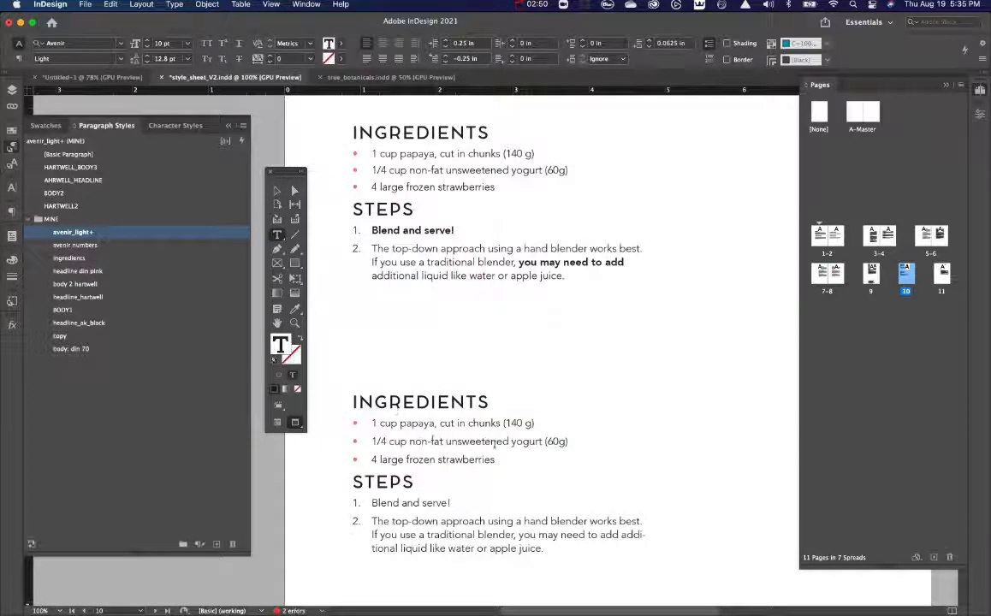
{"action": "left_click", "coordinate": [495, 442]}
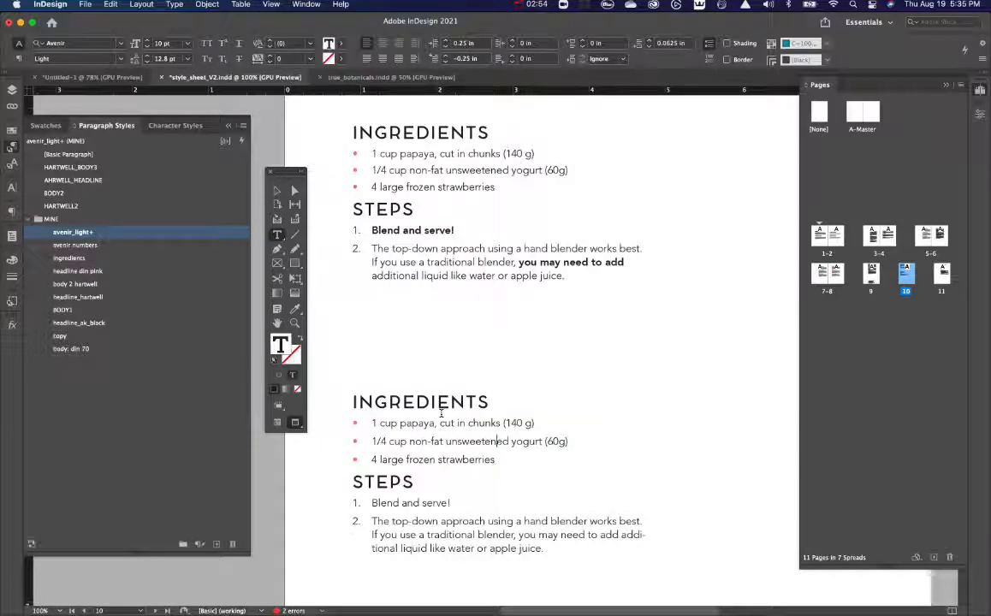
Step: Apply the "orange_color" character style from Style Group 1 to "The top-down approach" in the second step of the lower recipe
{"action": "left_click_drag", "start_coordinate": [485, 522], "coordinate": [372, 521]}
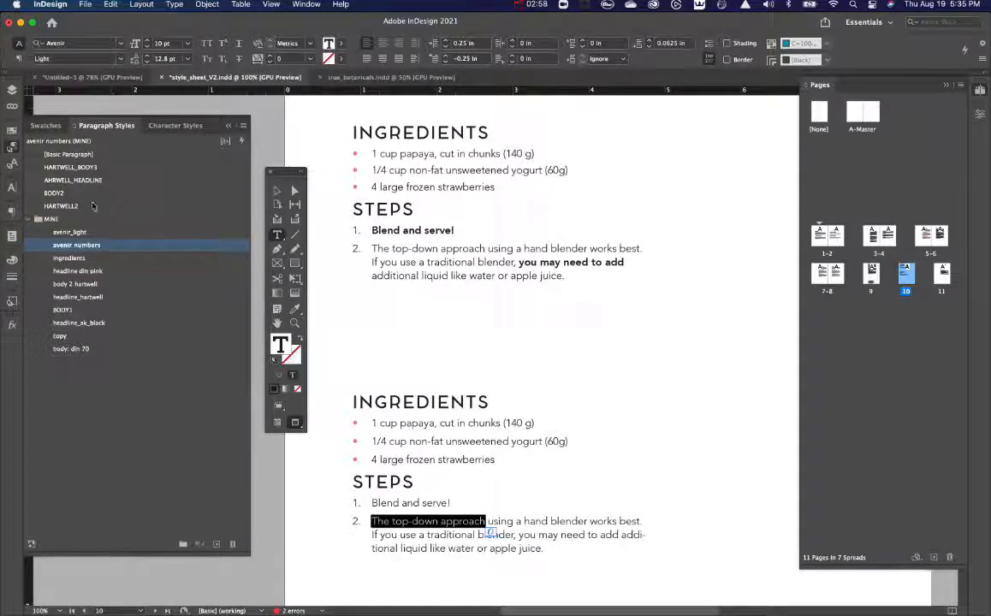
{"action": "left_click", "coordinate": [157, 124]}
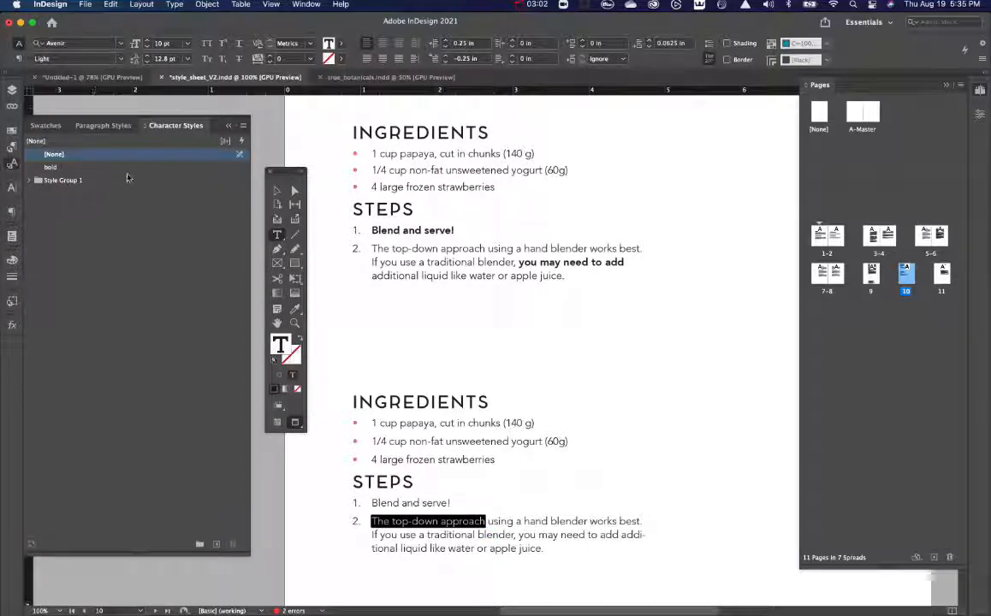
{"action": "left_click", "coordinate": [103, 125]}
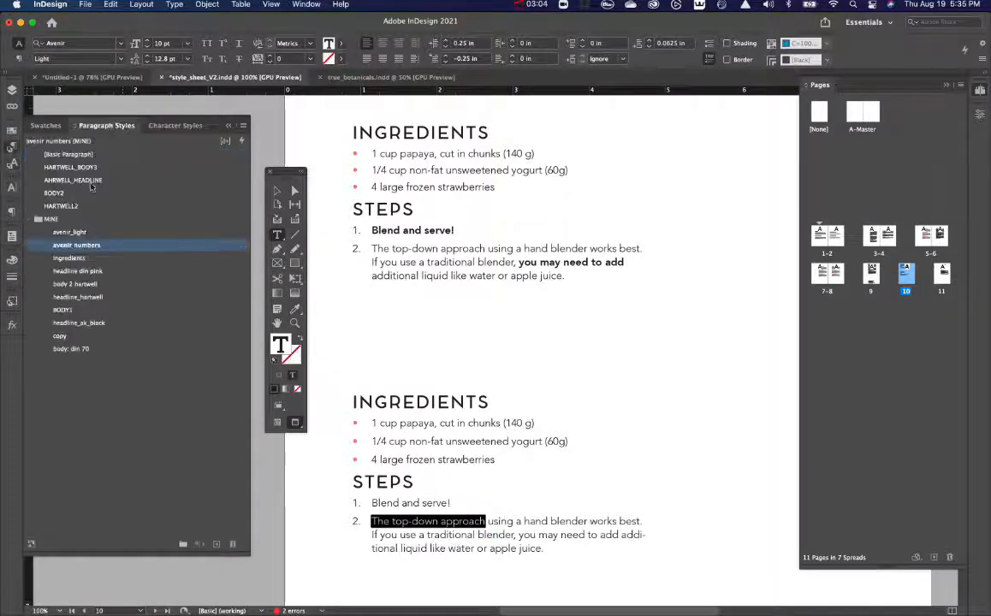
{"action": "left_click", "coordinate": [176, 125]}
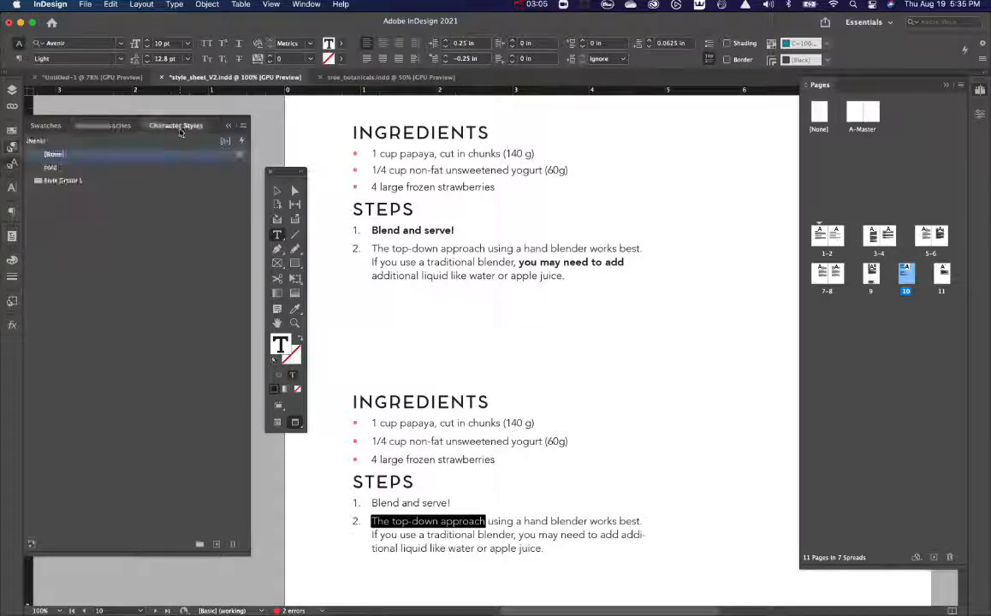
{"action": "left_click", "coordinate": [30, 181]}
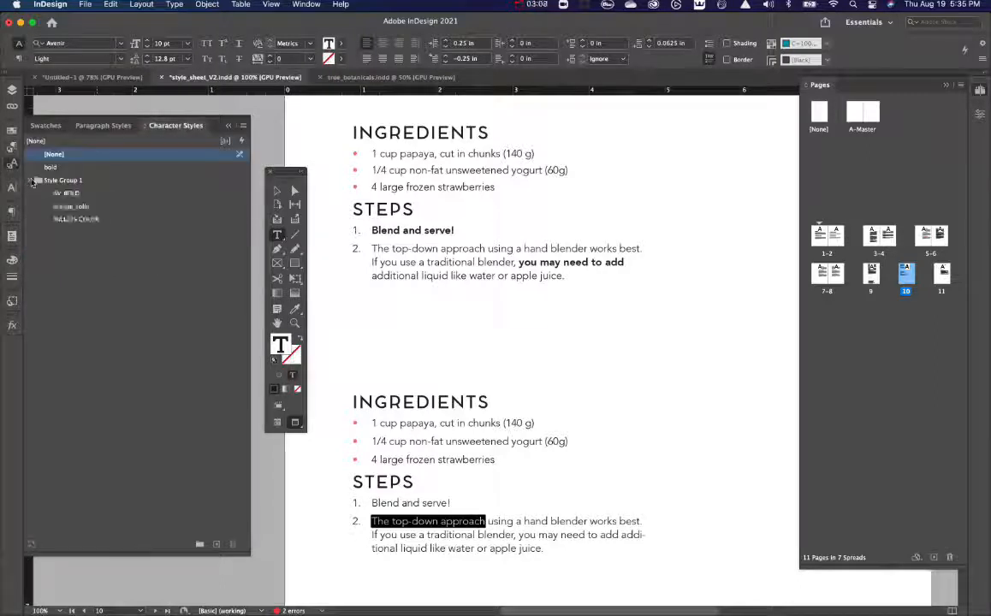
{"action": "left_click", "coordinate": [77, 207]}
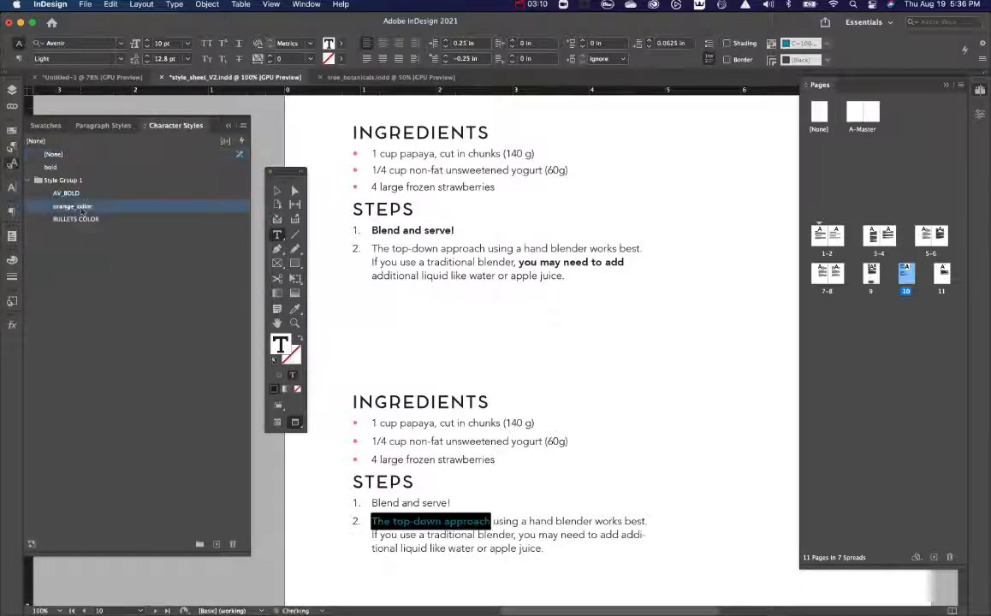
{"action": "left_click", "coordinate": [522, 523]}
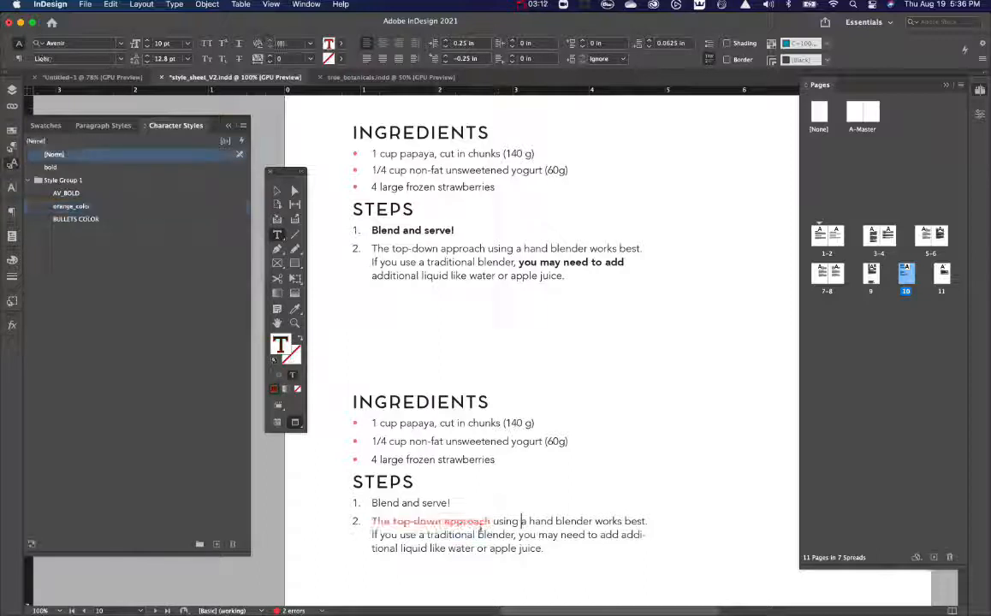